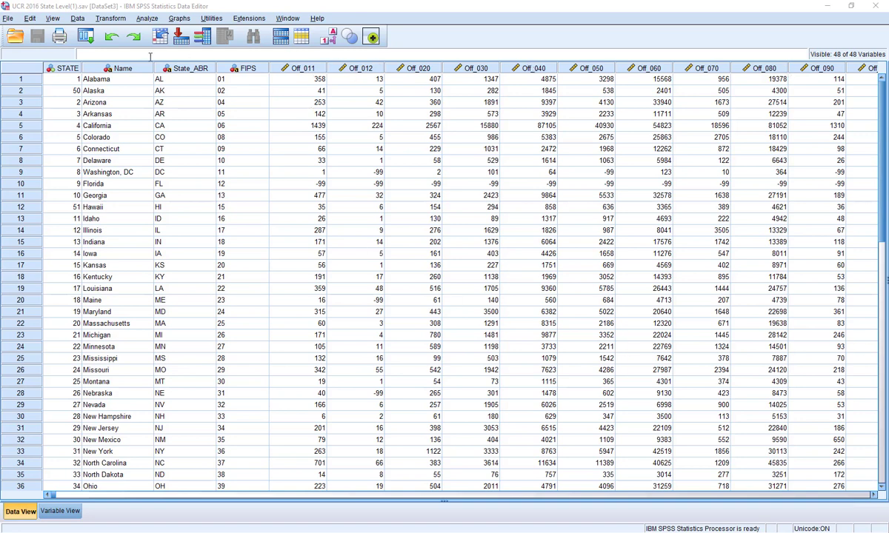
Compare the state identifier columns STATE, Name, State_ABR and FIPS in the UCR dataset with those in the census dataset
{"action": "left_click_drag", "start_coordinate": [68, 70], "coordinate": [248, 69]}
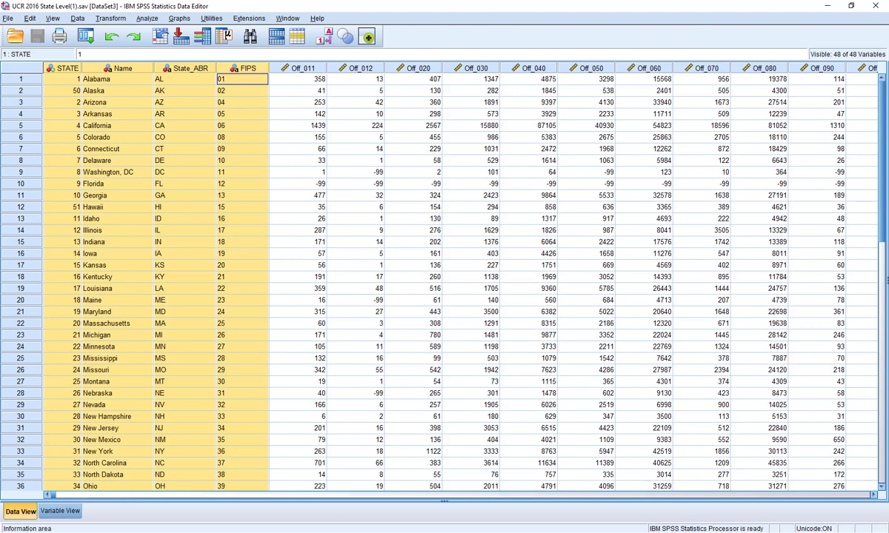
{"action": "mouse_move", "coordinate": [348, 532]}
{"action": "left_click", "coordinate": [337, 511]}
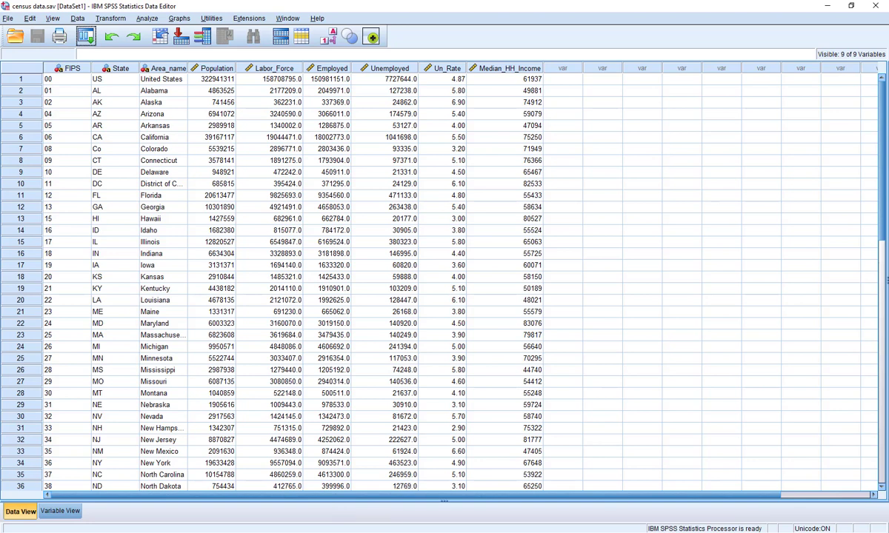
{"action": "mouse_move", "coordinate": [373, 527]}
{"action": "left_click", "coordinate": [337, 503]}
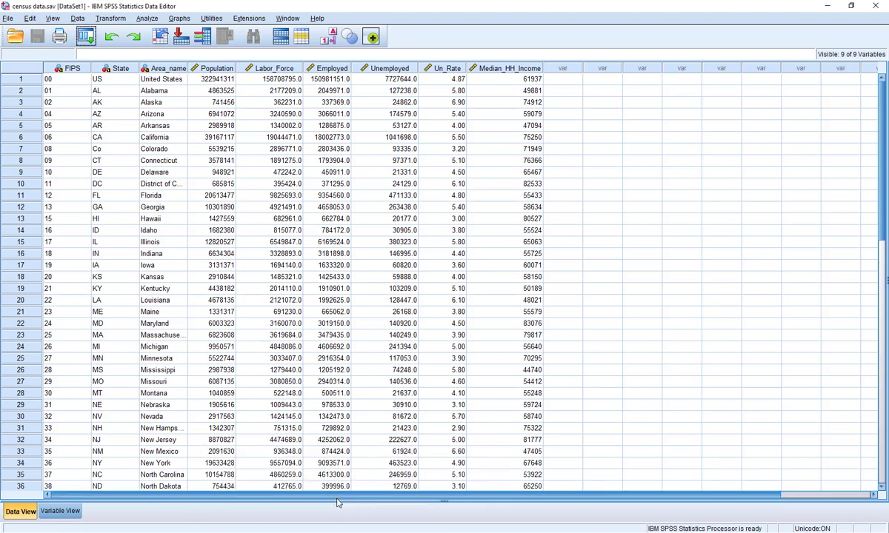
{"action": "mouse_move", "coordinate": [411, 525]}
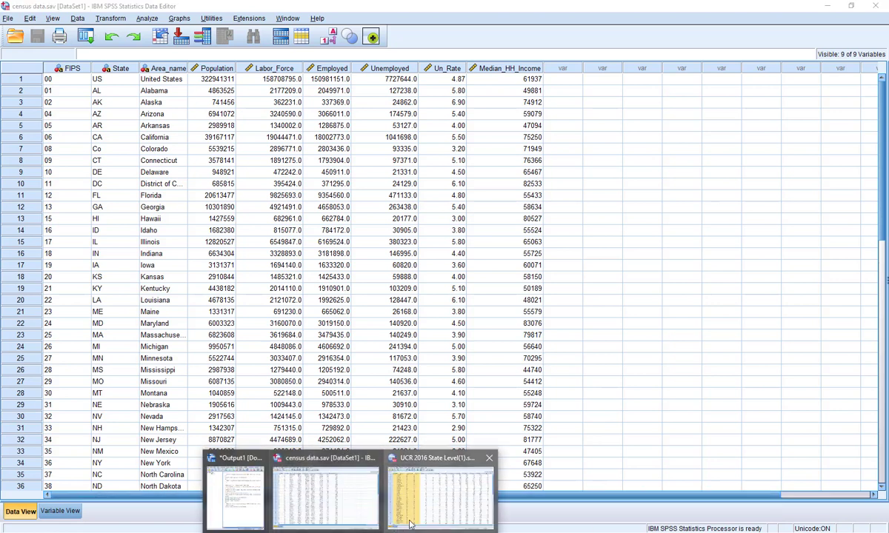
{"action": "left_click", "coordinate": [423, 467]}
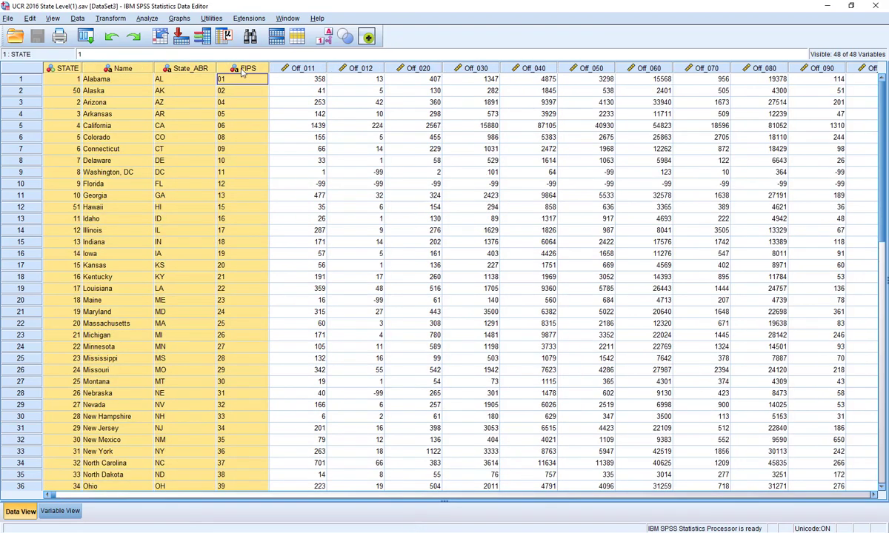
Compare the type and width of the FIPS variable in the UCR and census datasets
{"action": "mouse_move", "coordinate": [249, 76]}
{"action": "left_click", "coordinate": [61, 512]}
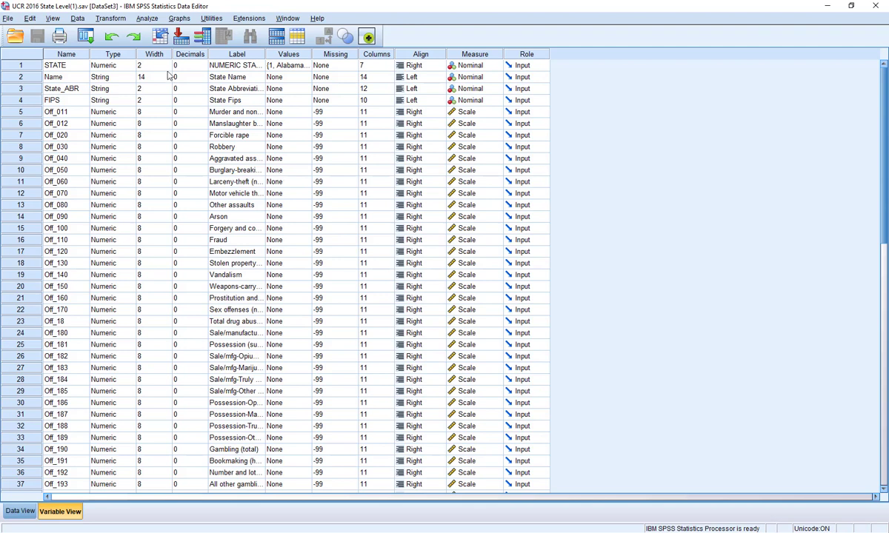
{"action": "left_click", "coordinate": [24, 100]}
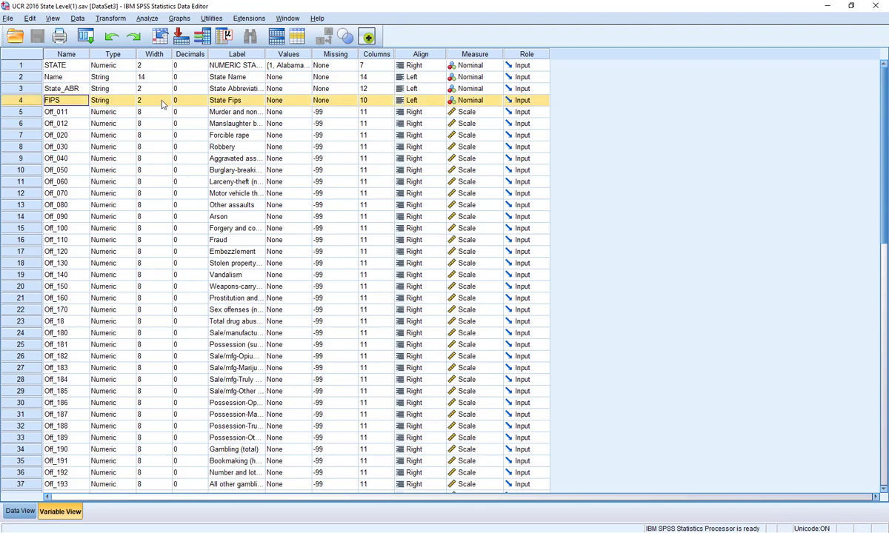
{"action": "mouse_move", "coordinate": [330, 532]}
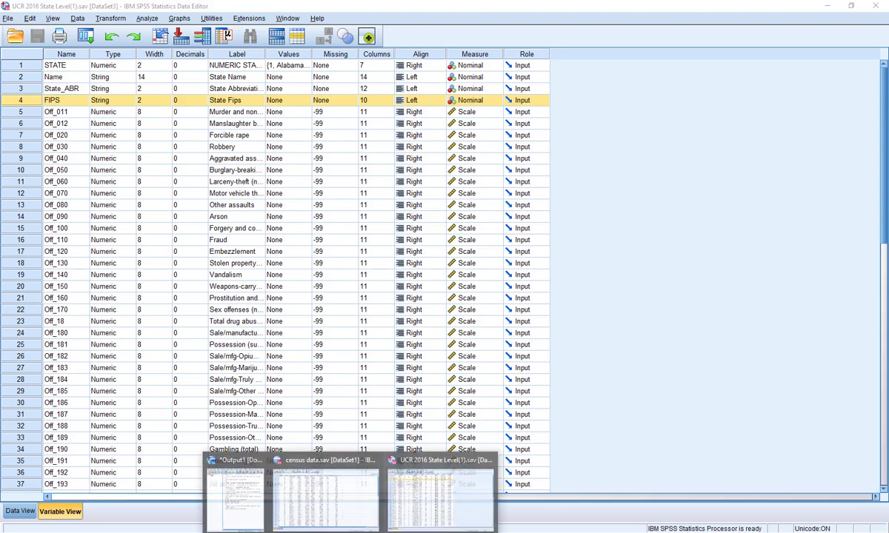
{"action": "left_click", "coordinate": [330, 491]}
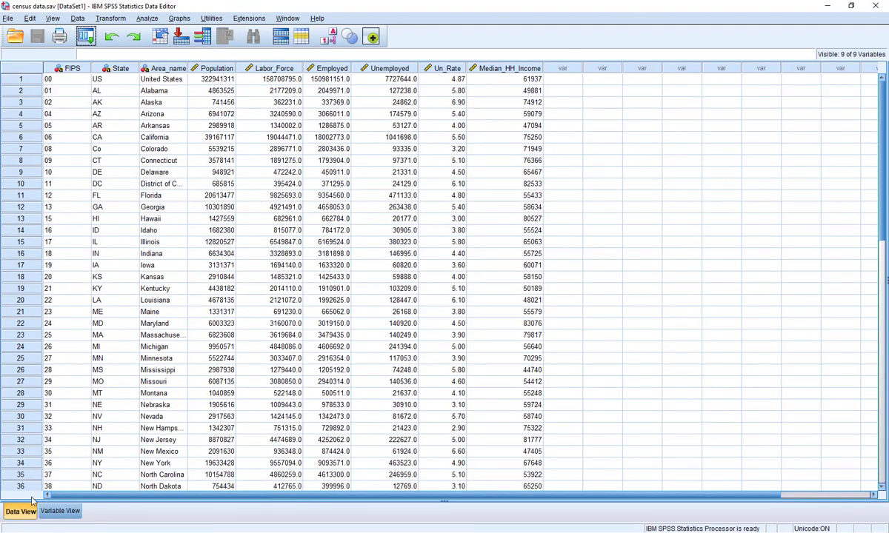
{"action": "left_click", "coordinate": [57, 513]}
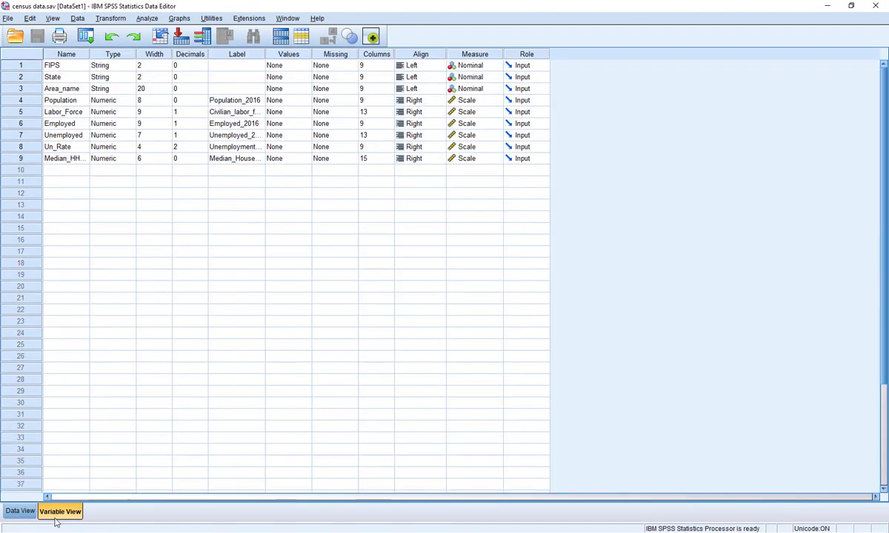
{"action": "left_click", "coordinate": [21, 65]}
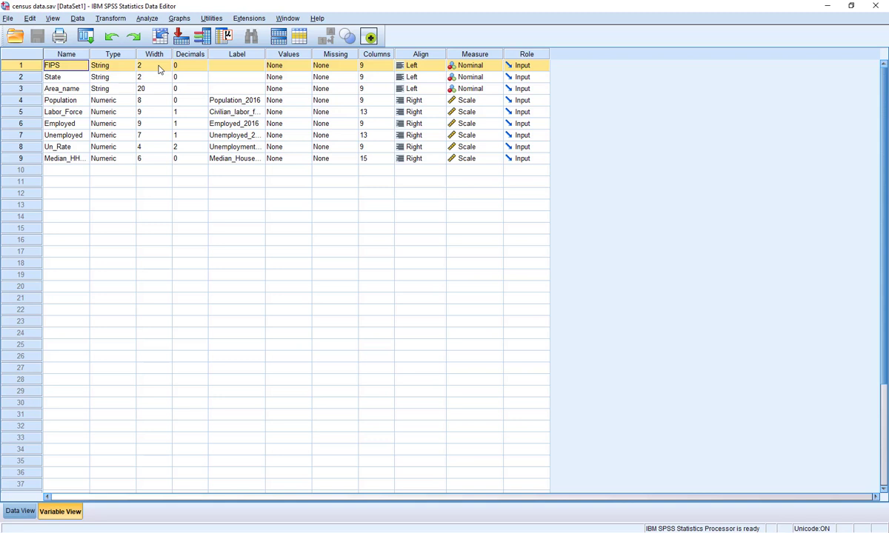
Sort the census dataset in ascending order by FIPS and save the file
{"action": "left_click", "coordinate": [20, 512]}
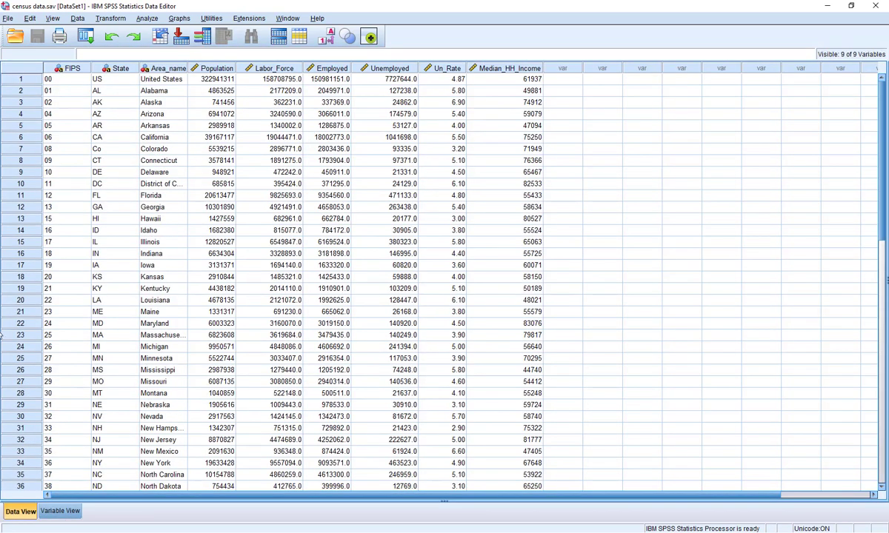
{"action": "right_click", "coordinate": [74, 69]}
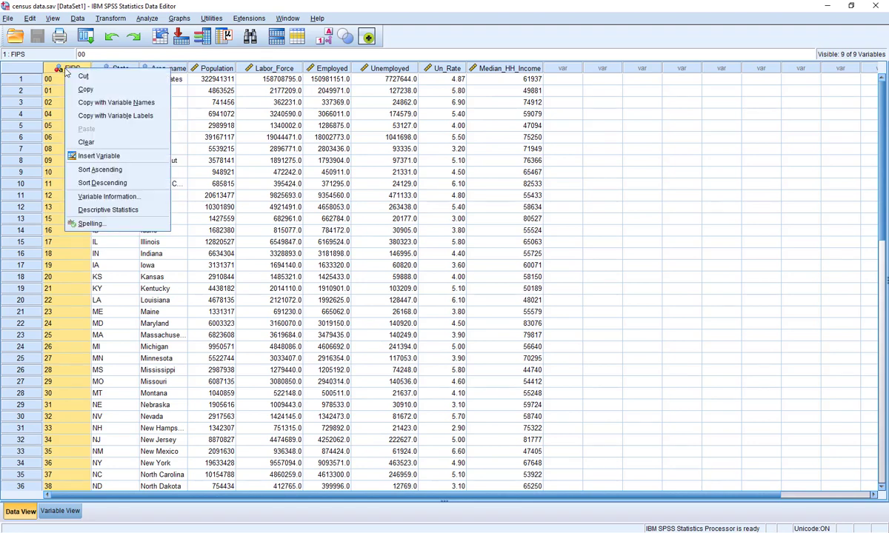
{"action": "left_click", "coordinate": [96, 170]}
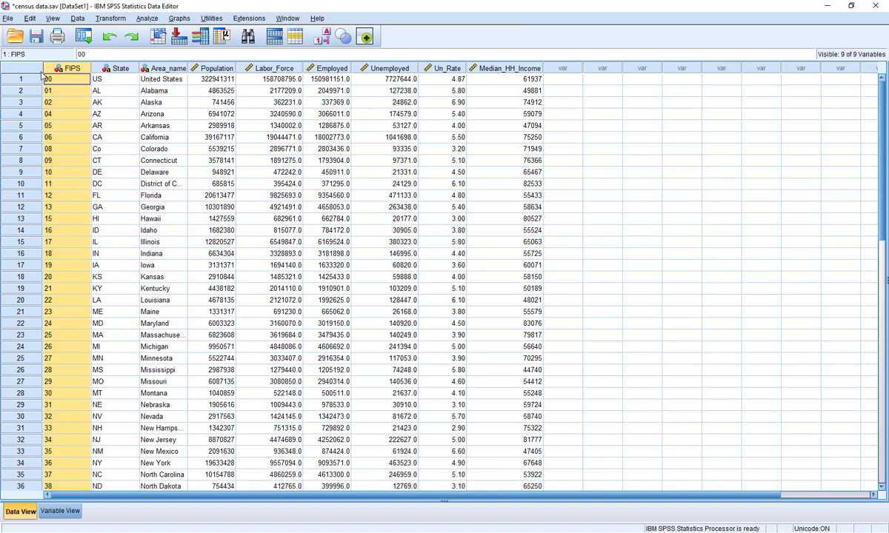
{"action": "left_click", "coordinate": [36, 40]}
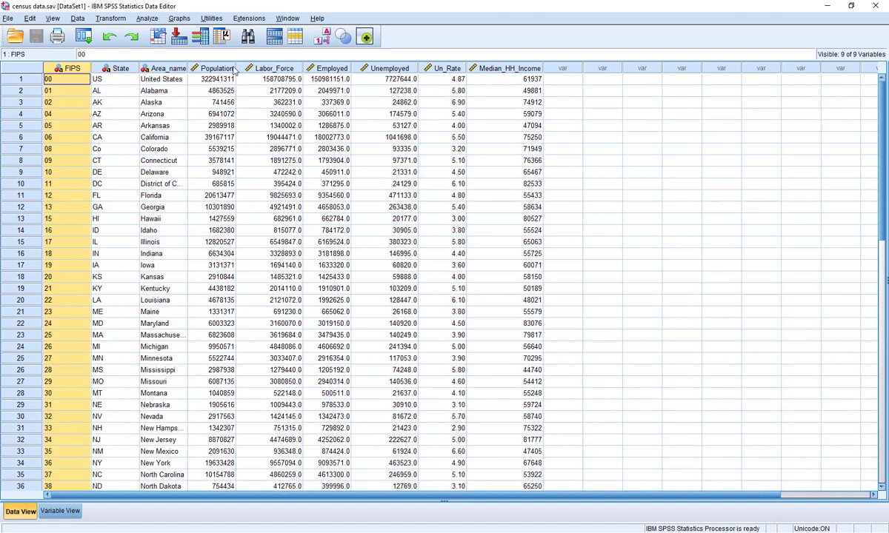
Sort the UCR 2016 State Level dataset in ascending order by FIPS and save the file
{"action": "left_click", "coordinate": [348, 532]}
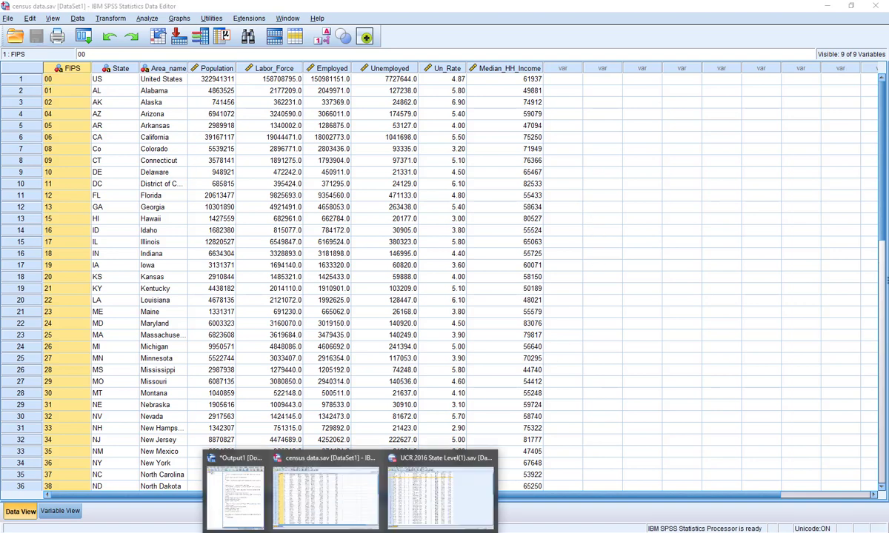
{"action": "left_click", "coordinate": [401, 465]}
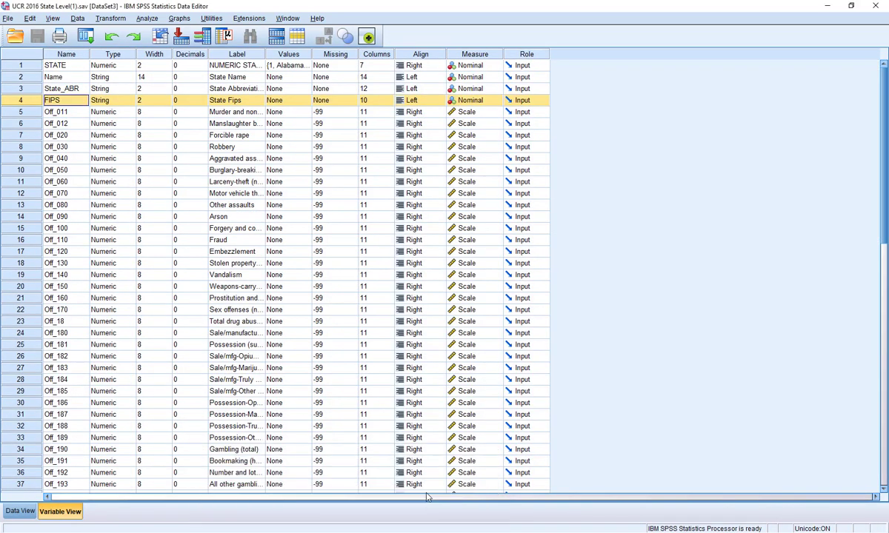
{"action": "left_click", "coordinate": [20, 511]}
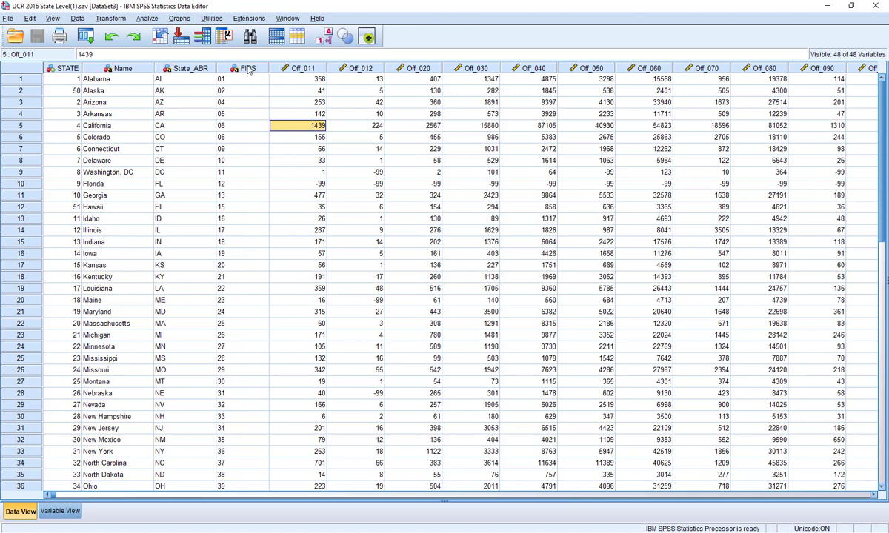
{"action": "left_click", "coordinate": [249, 69]}
{"action": "right_click", "coordinate": [248, 68]}
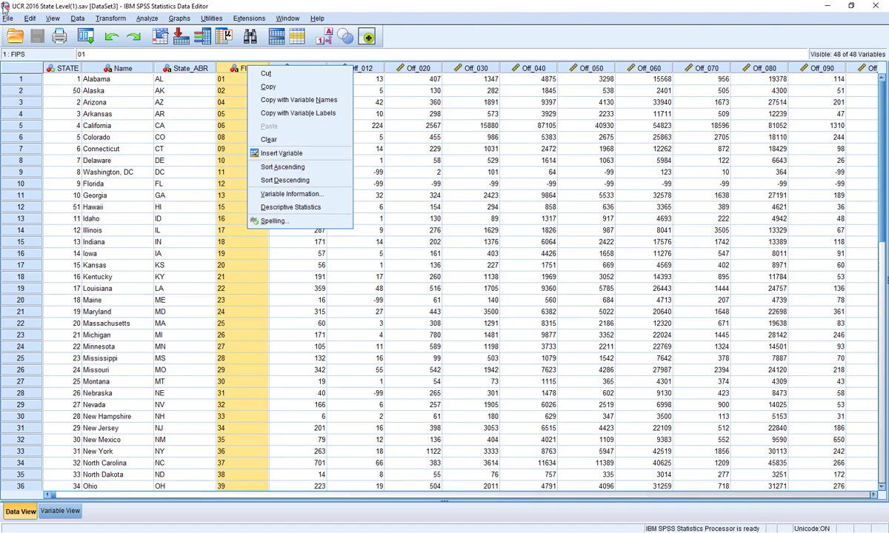
{"action": "left_click", "coordinate": [276, 169]}
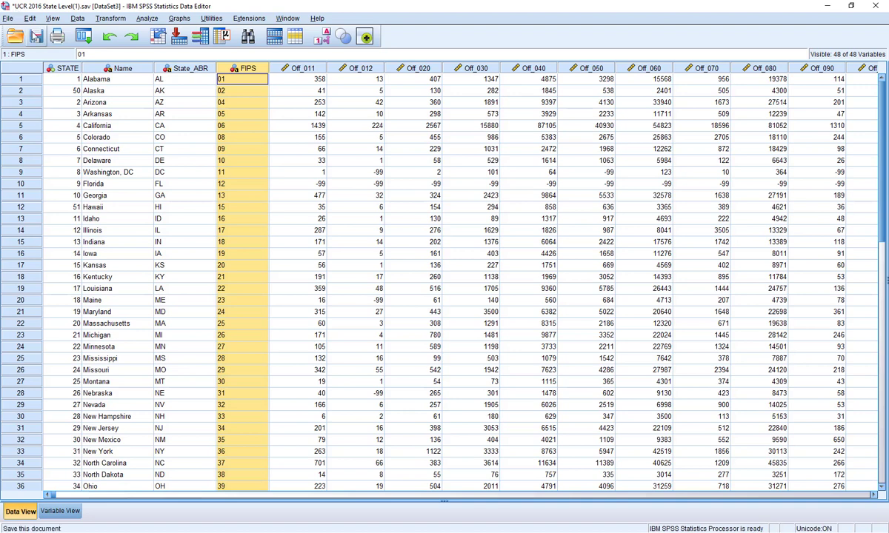
{"action": "left_click", "coordinate": [35, 36]}
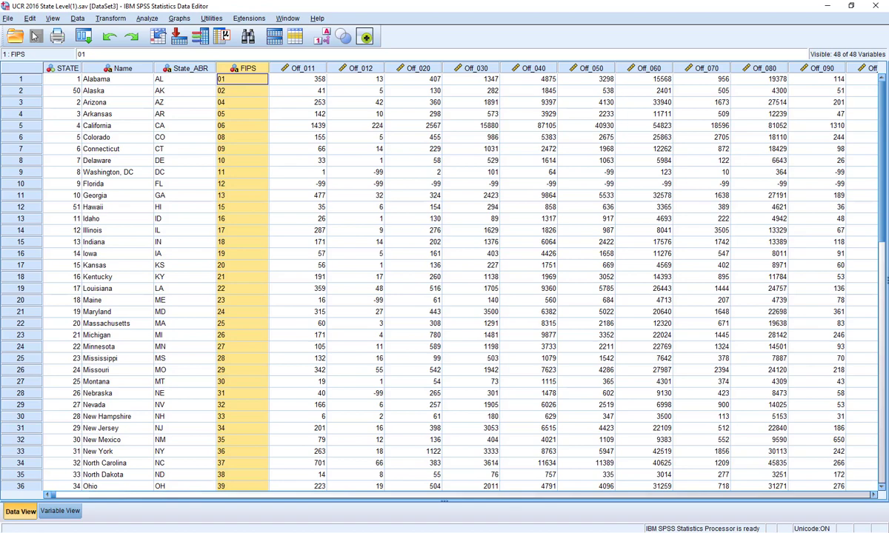
Review the UCR dataset's variable definitions through to the last variable, Off_998, and return to the case data
{"action": "left_click", "coordinate": [60, 511]}
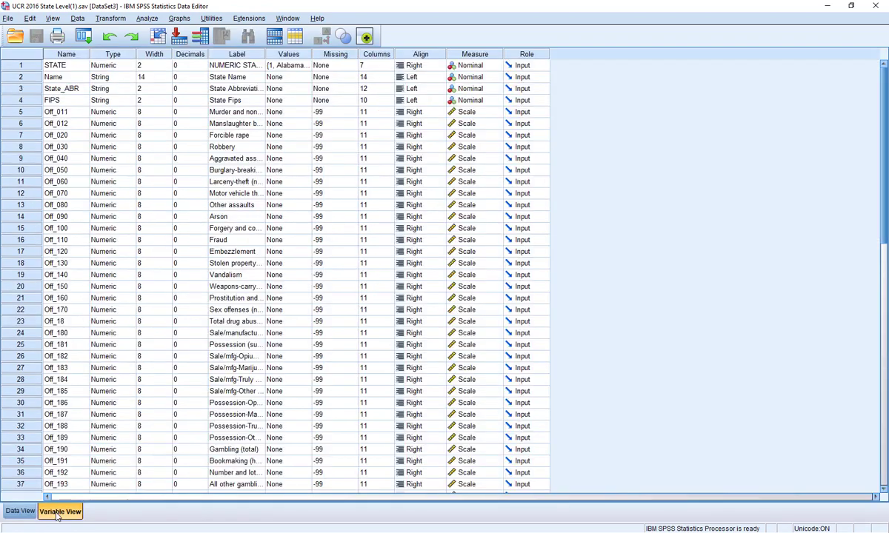
{"action": "scroll", "coordinate": [828, 99], "scroll_direction": "down", "scroll_amount": 14}
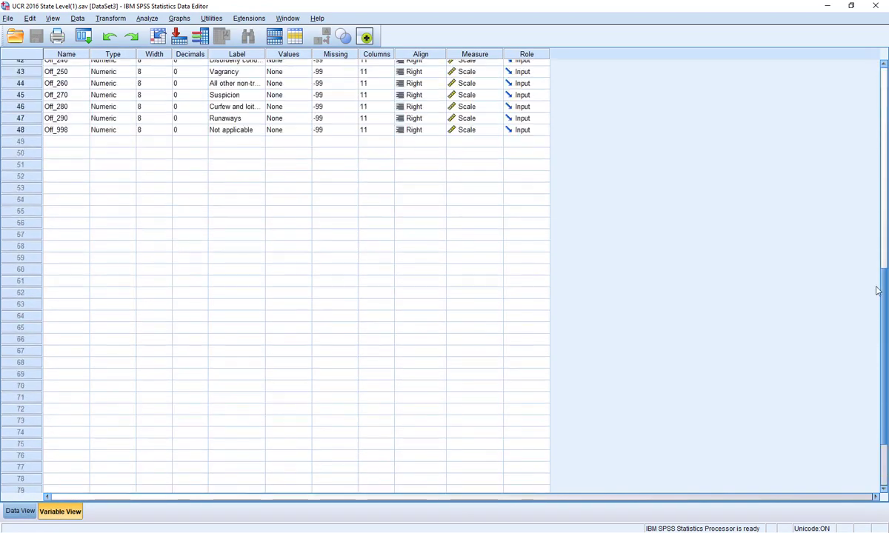
{"action": "scroll", "coordinate": [824, 266], "scroll_direction": "up", "scroll_amount": 2}
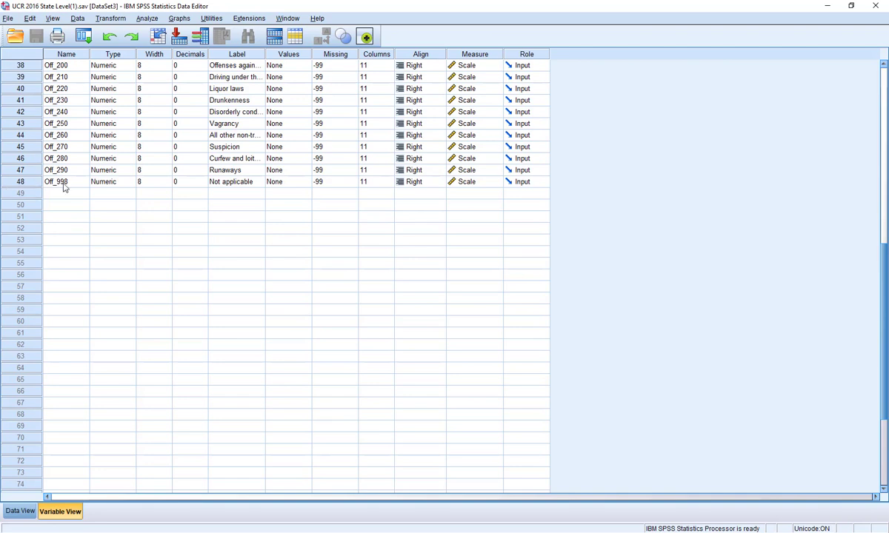
{"action": "left_click", "coordinate": [20, 511]}
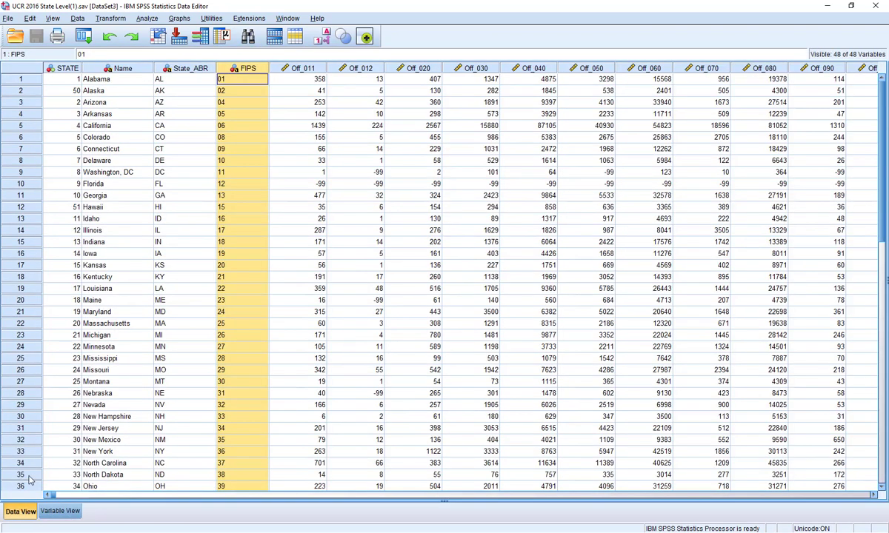
Start an Add Variables merge into the UCR dataset, using the open census data.sav dataset as the source
{"action": "left_click", "coordinate": [78, 18]}
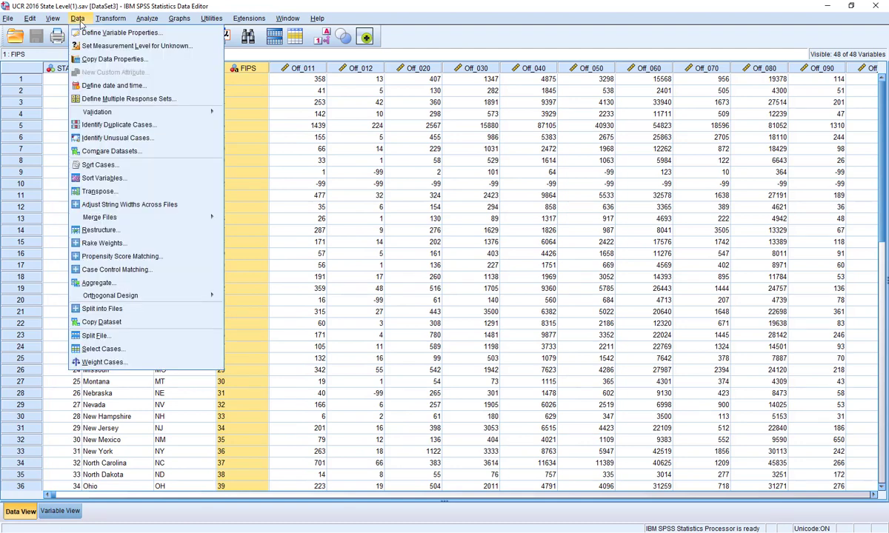
{"action": "mouse_move", "coordinate": [127, 220]}
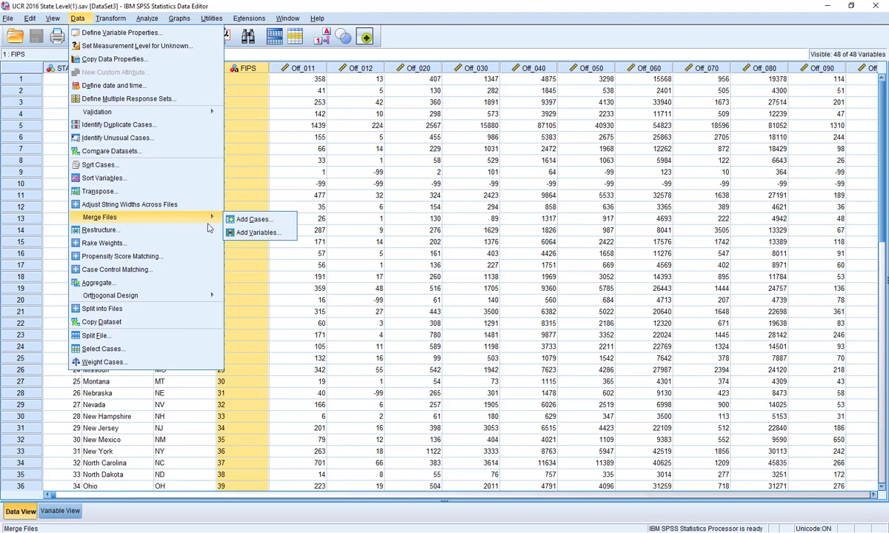
{"action": "left_click", "coordinate": [256, 233]}
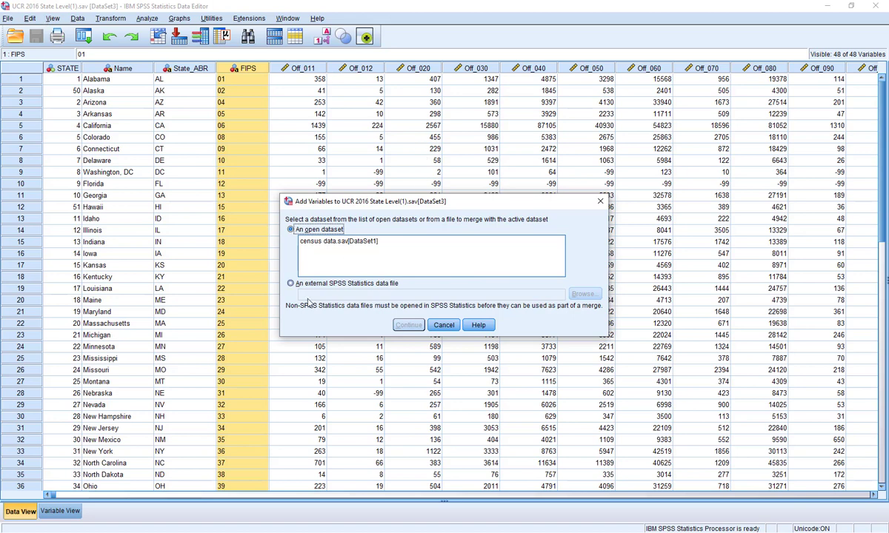
{"action": "left_click", "coordinate": [320, 244]}
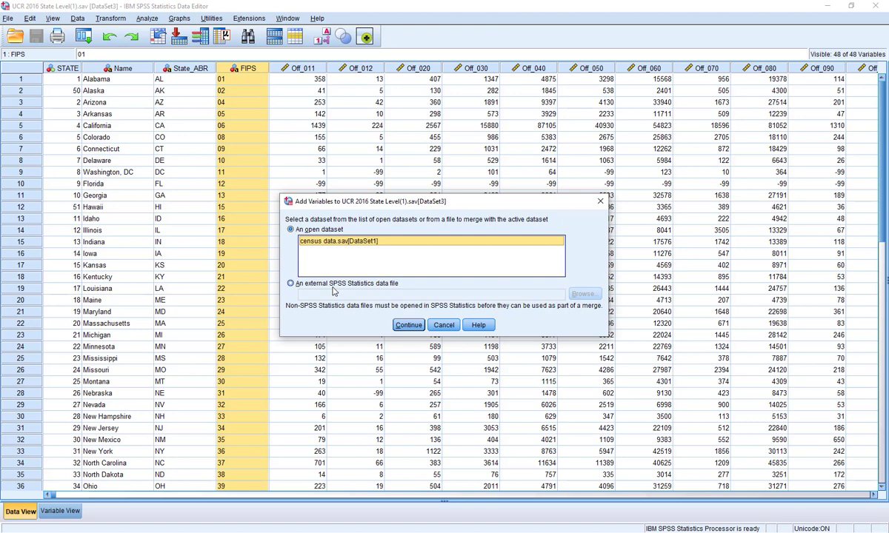
{"action": "left_click", "coordinate": [409, 326]}
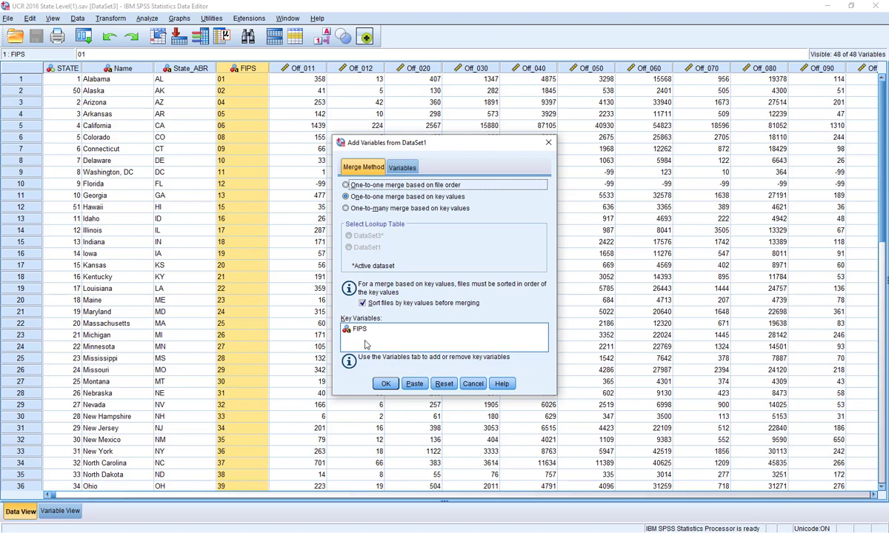
Check the included and excluded variables and run the one-to-one merge on key variable FIPS, leaving the census State variable excluded
{"action": "left_click", "coordinate": [400, 169]}
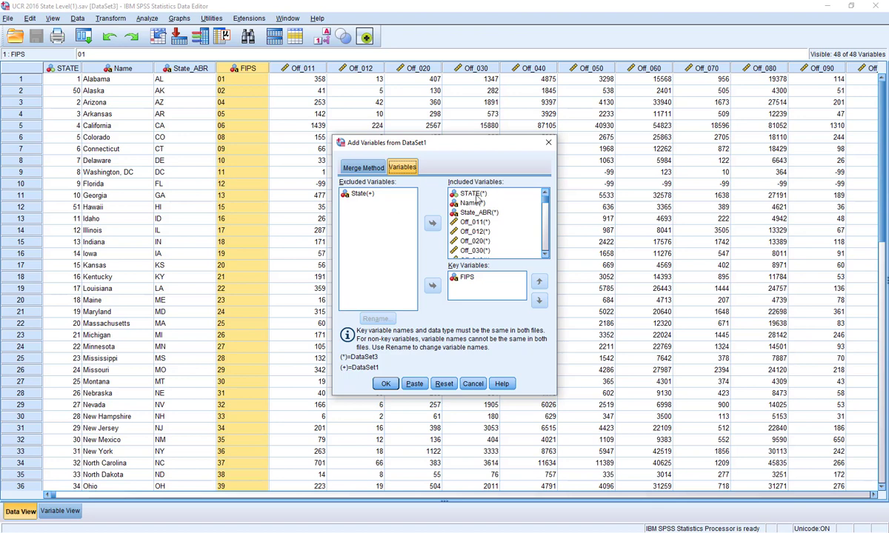
{"action": "left_click", "coordinate": [374, 194]}
{"action": "left_click", "coordinate": [385, 384]}
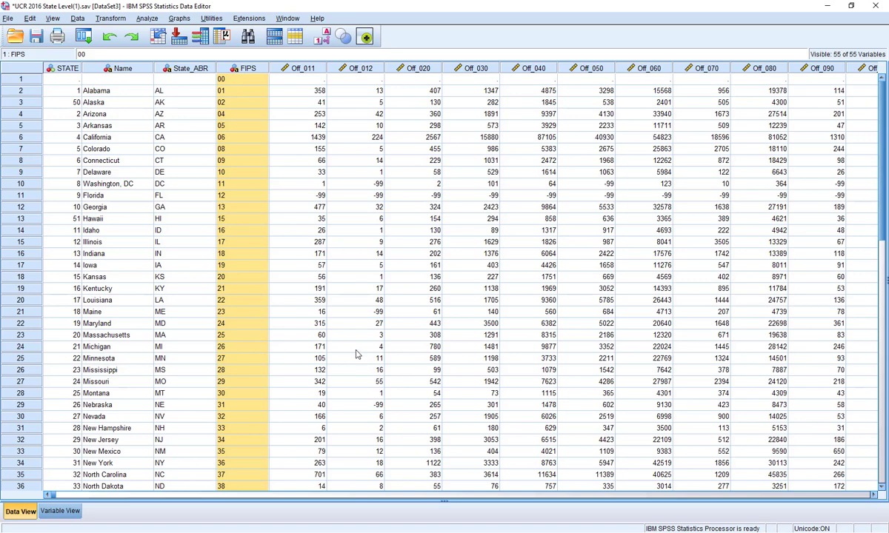
Examine the added census variables, Area_name through Median_HH_Income, in the merged dataset's variable definitions and case data
{"action": "left_click", "coordinate": [68, 509]}
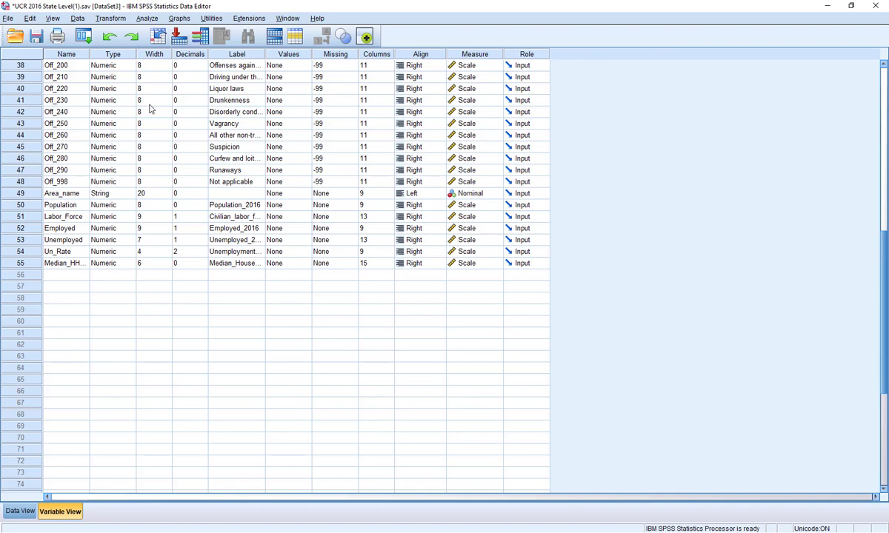
{"action": "left_click_drag", "start_coordinate": [20, 192], "coordinate": [21, 264]}
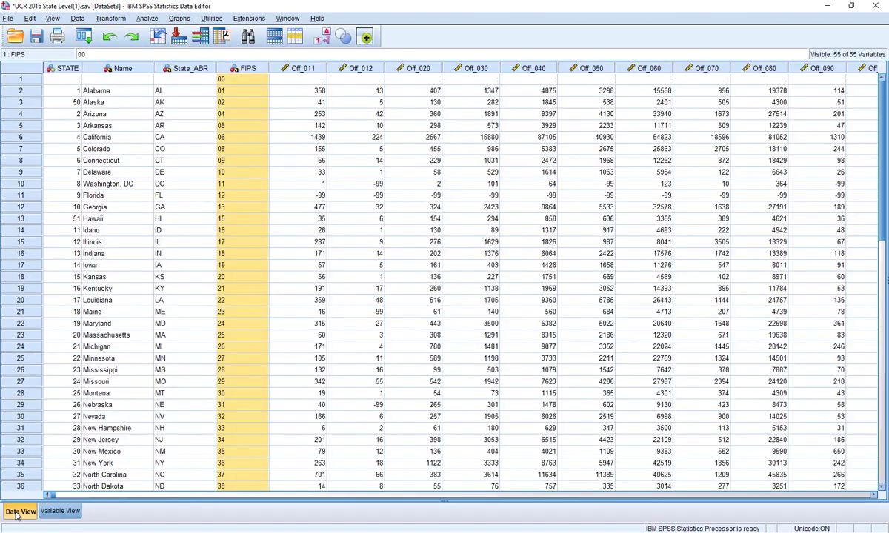
{"action": "left_click", "coordinate": [20, 511]}
{"action": "left_click_drag", "start_coordinate": [56, 495], "coordinate": [778, 511]}
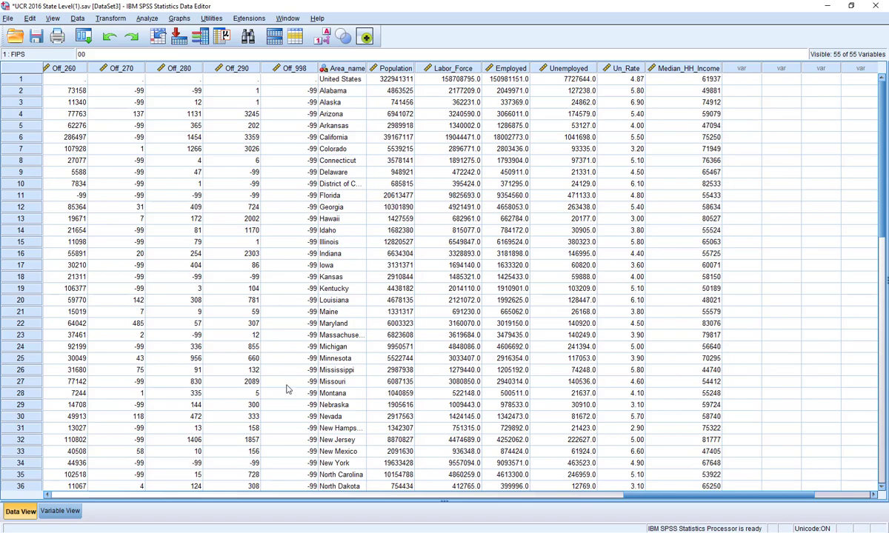
{"action": "left_click_drag", "start_coordinate": [629, 495], "coordinate": [54, 485]}
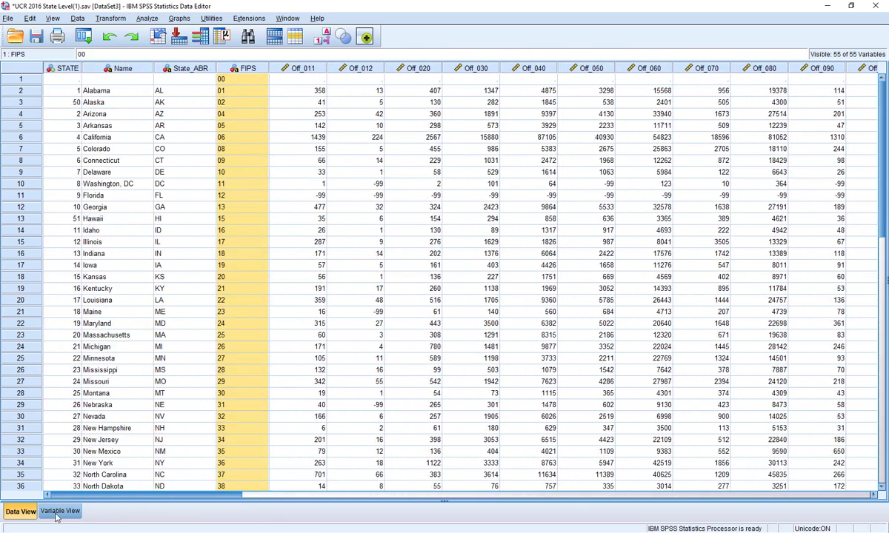
Delete the first case, the United States row with FIPS 00, and check the remaining cases and merged census columns
{"action": "left_click", "coordinate": [29, 83]}
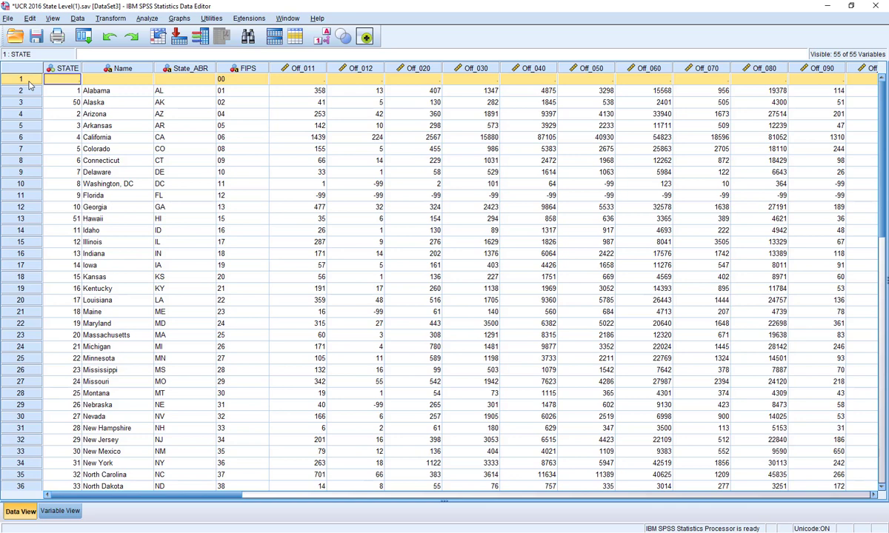
{"action": "key", "text": "Delete"}
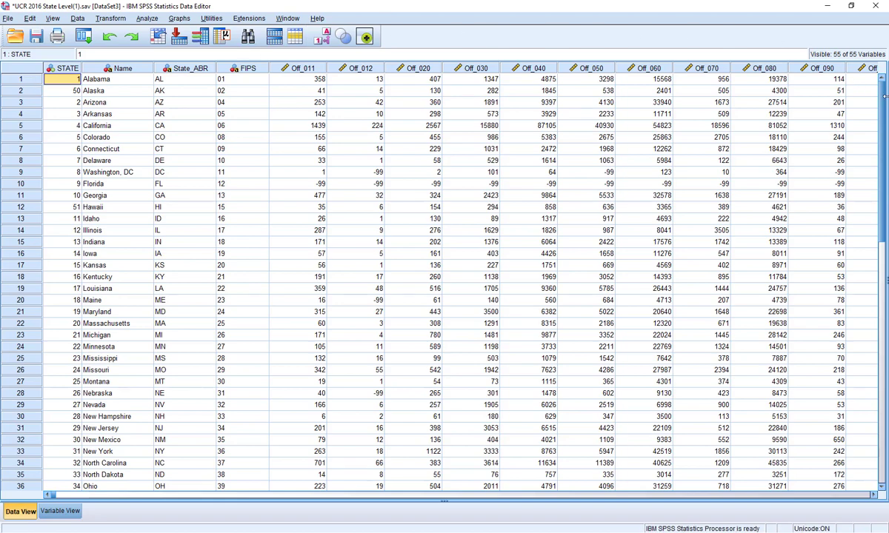
{"action": "scroll", "coordinate": [859, 236], "scroll_direction": "down", "scroll_amount": 5}
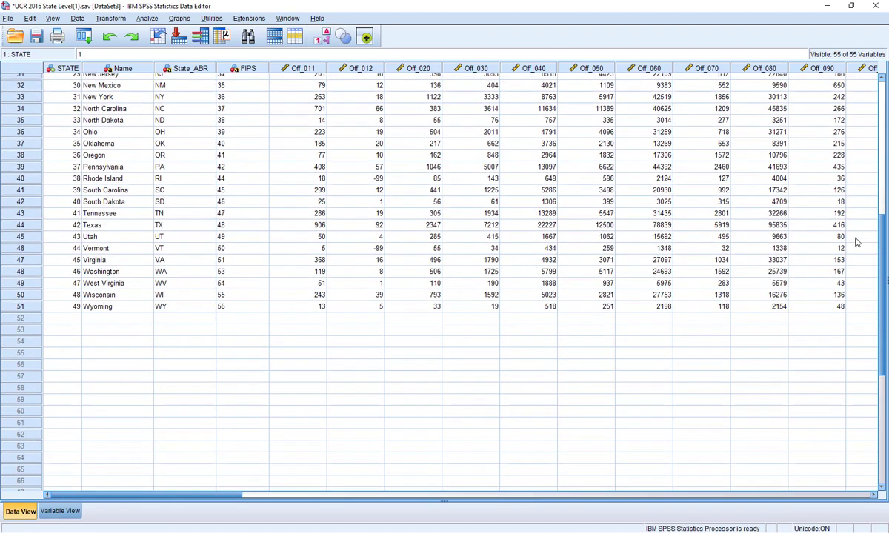
{"action": "scroll", "coordinate": [847, 100], "scroll_direction": "up", "scroll_amount": 5}
{"action": "left_click_drag", "start_coordinate": [163, 495], "coordinate": [774, 487]}
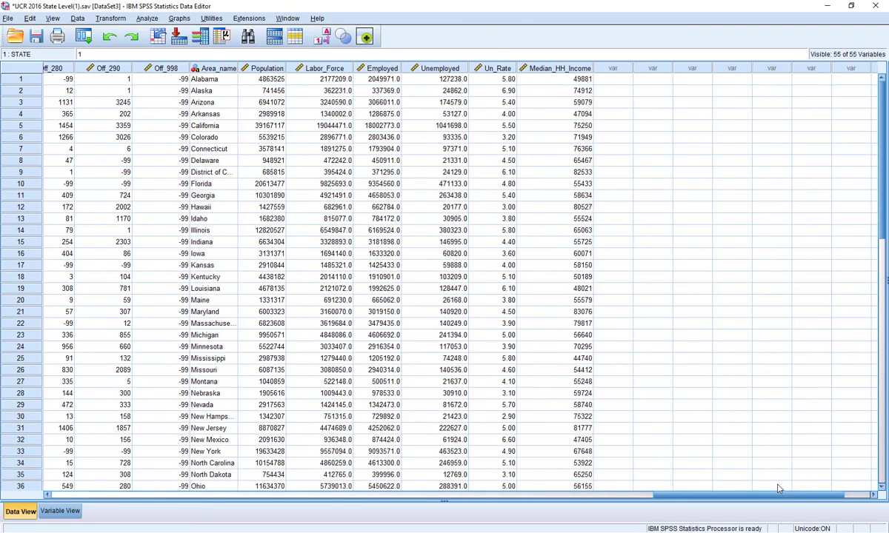